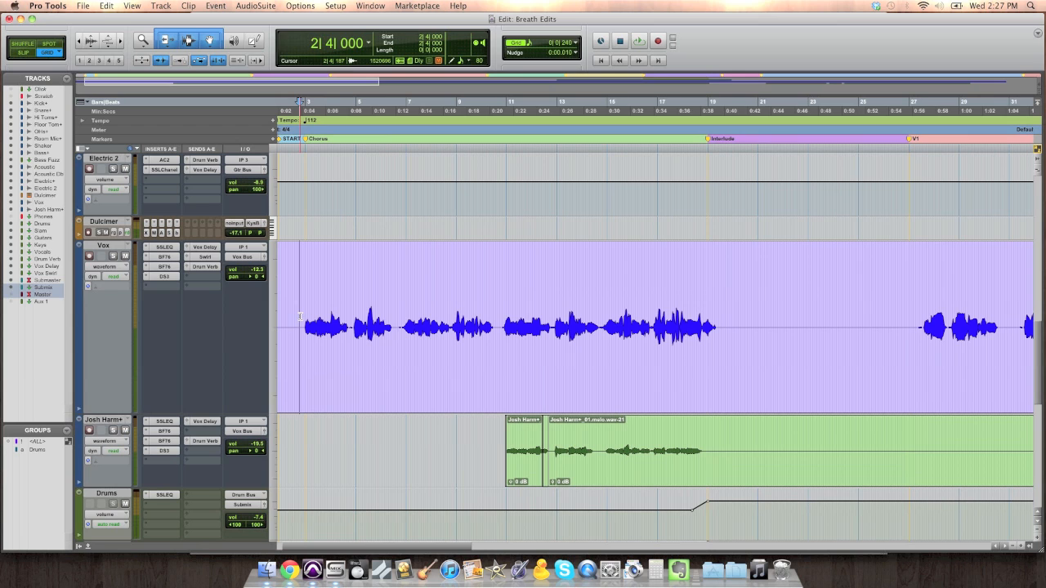
# Step: Play the chorus from 2|4|000 to hear the vocal's breaths, and enlarge the audio waveforms' display height
pyautogui.press('space')
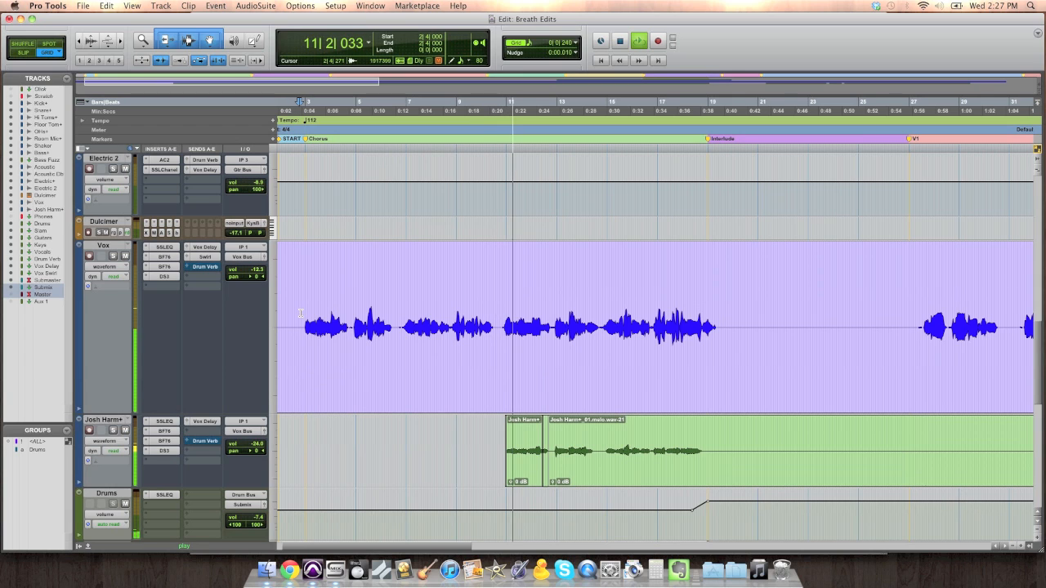
pyautogui.press('space')
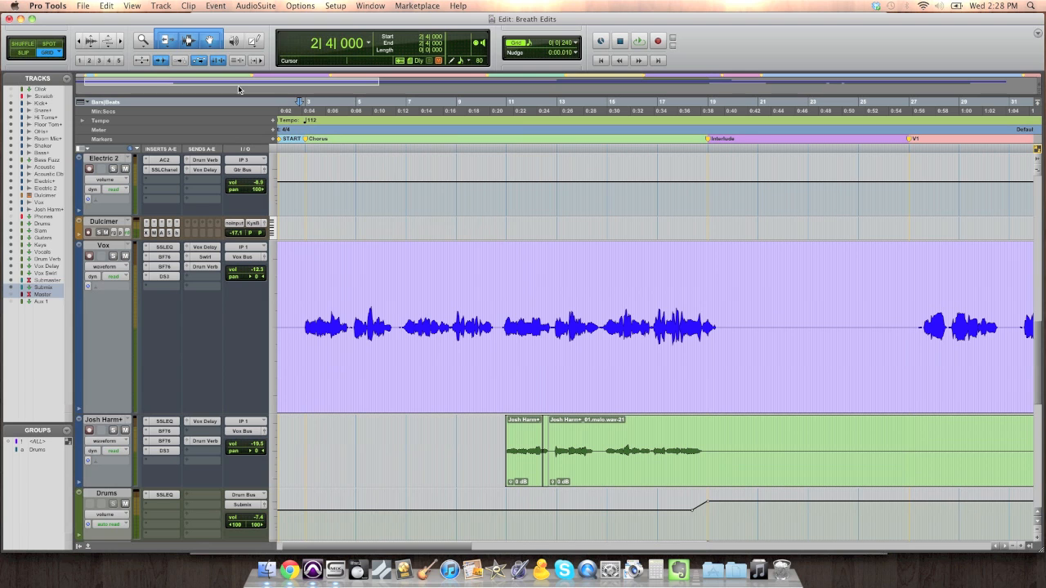
pyautogui.click(90, 39)
pyautogui.click(90, 38)
pyautogui.moveTo(90, 38); pyautogui.dragTo(90, 31)
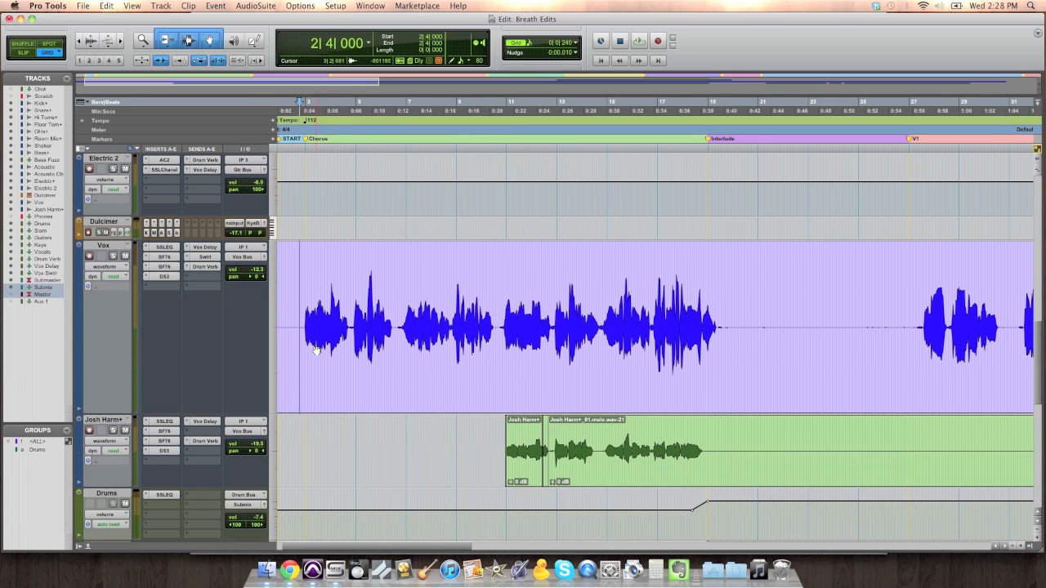
# Step: Switch to Slip mode and separate the Vox clip just before the first sung phrase, at 2|4|437
pyautogui.press('t')
pyautogui.press('t')
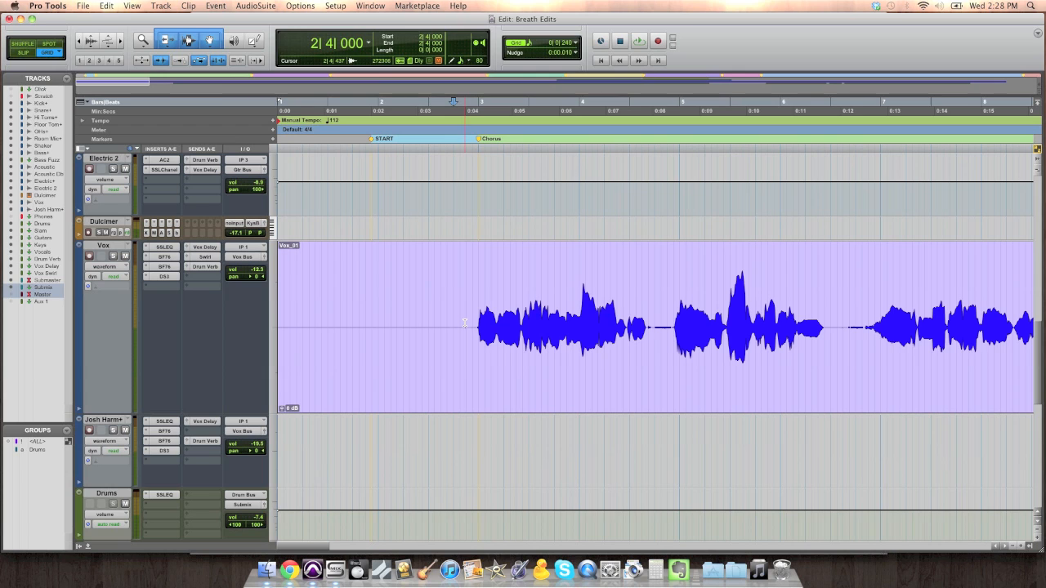
pyautogui.press('F2')
pyautogui.click(464, 322)
pyautogui.press('b')
# Step: Trim and fade in the start of the first Vox phrase, and delete the silent clip before it
pyautogui.click(471, 321)
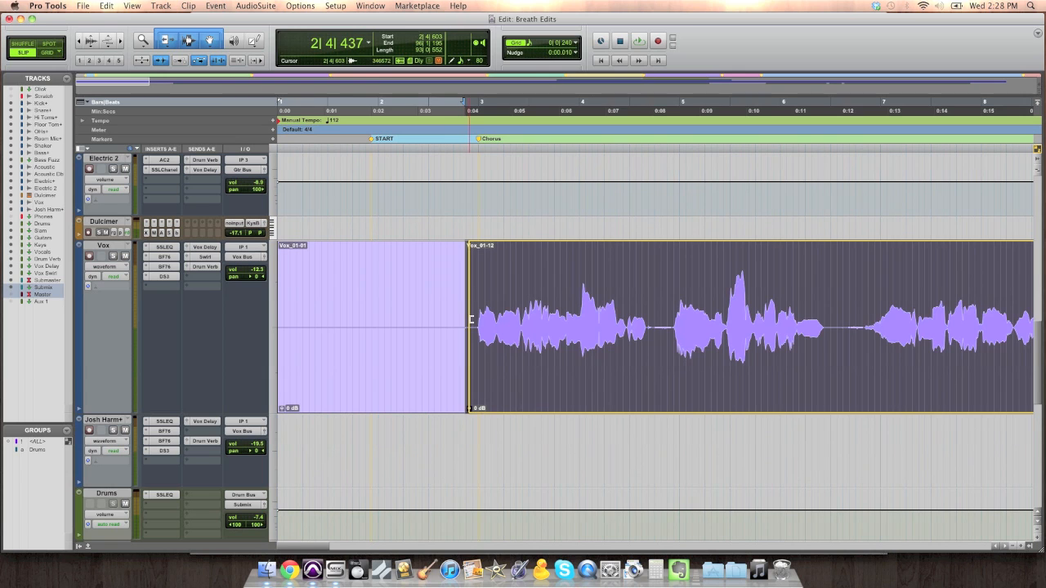
pyautogui.click(471, 320)
pyautogui.moveTo(473, 258); pyautogui.dragTo(479, 260)
pyautogui.click(442, 353)
pyautogui.press('Delete')
# Step: Play the Vox track from 2|4|271 and audition the breath between the first and second phrases
pyautogui.click(461, 282)
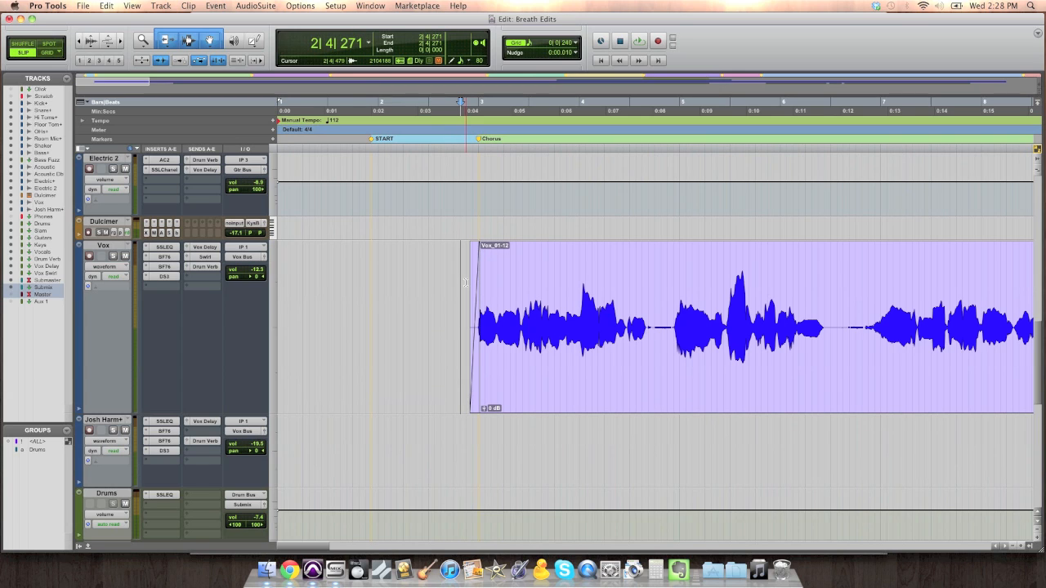
pyautogui.press('space')
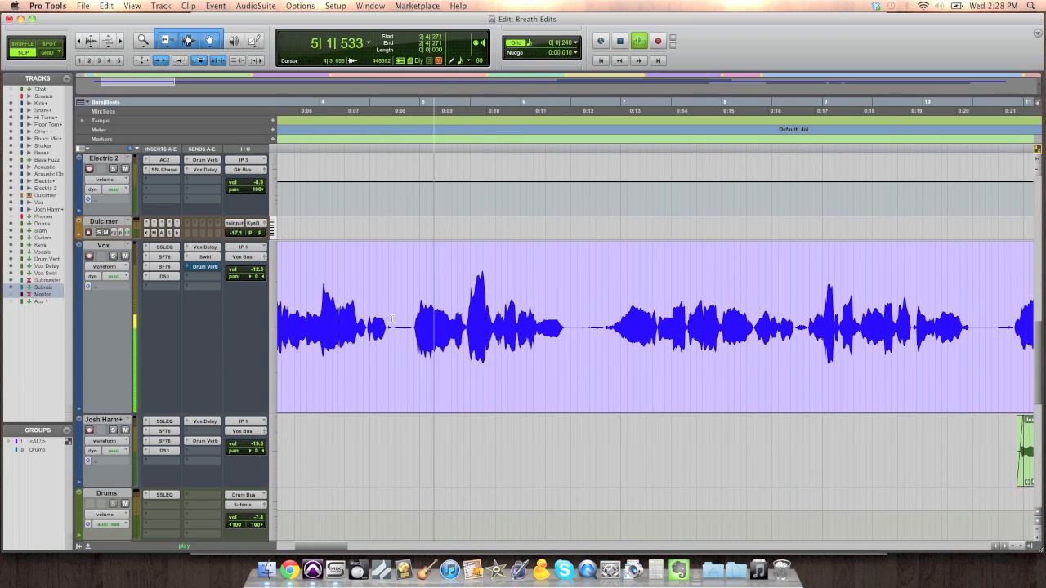
pyautogui.press('space')
pyautogui.click(383, 321)
pyautogui.press('space')
pyautogui.press('space')
# Step: Separate the Vox clip after the first phrase at 4|3|853, and trim and fade in the second phrase's start
pyautogui.click(392, 324)
pyautogui.press('super+e')
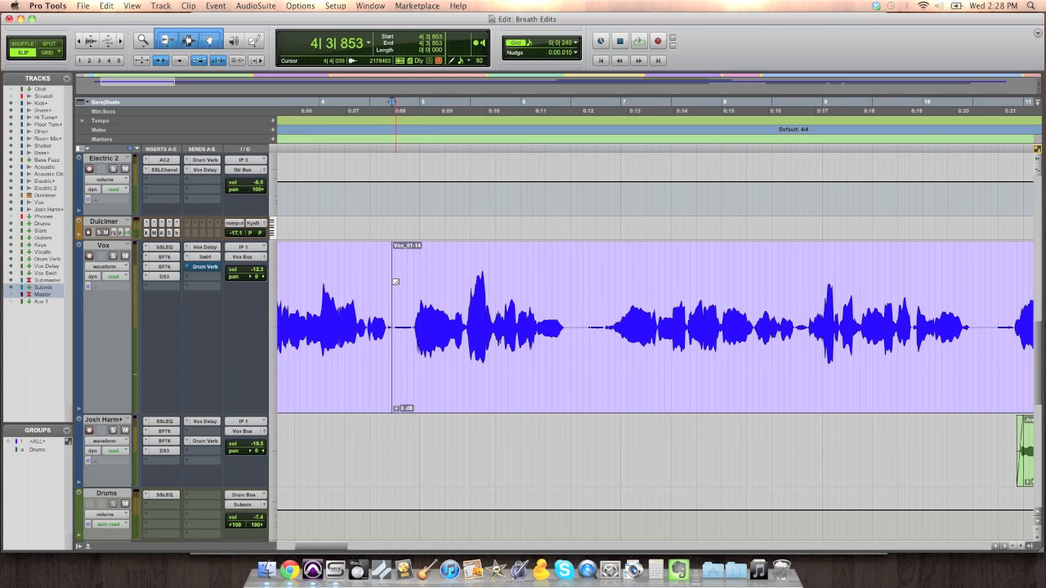
pyautogui.click(397, 286)
pyautogui.moveTo(402, 250); pyautogui.dragTo(414, 250)
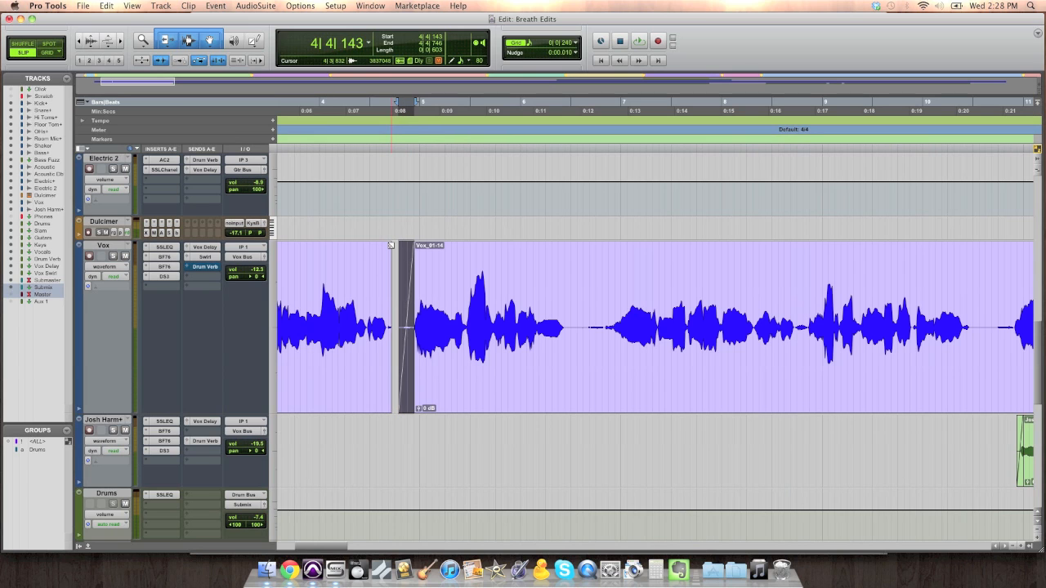
# Step: Play the vocal across the edited gap between the first and second phrases
pyautogui.click(331, 270)
pyautogui.press('space')
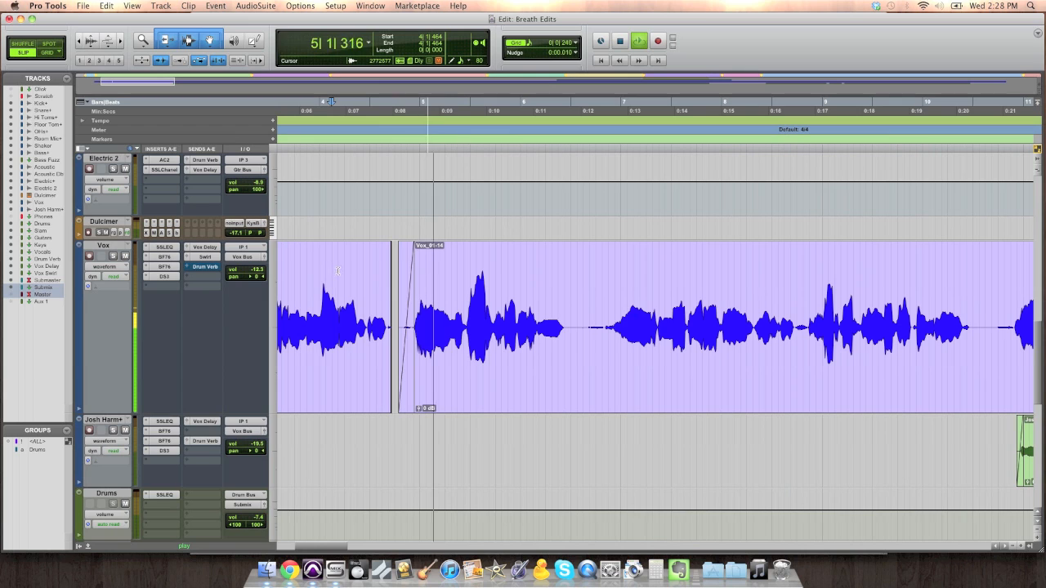
pyautogui.press('space')
# Step: Separate the Vox clip after the second phrase, trim back the third phrase's start, and fade both edges of the gap
pyautogui.click(567, 327)
pyautogui.press('super+e')
pyautogui.click(583, 323)
pyautogui.moveTo(583, 323); pyautogui.dragTo(594, 320)
pyautogui.moveTo(594, 259); pyautogui.dragTo(613, 258)
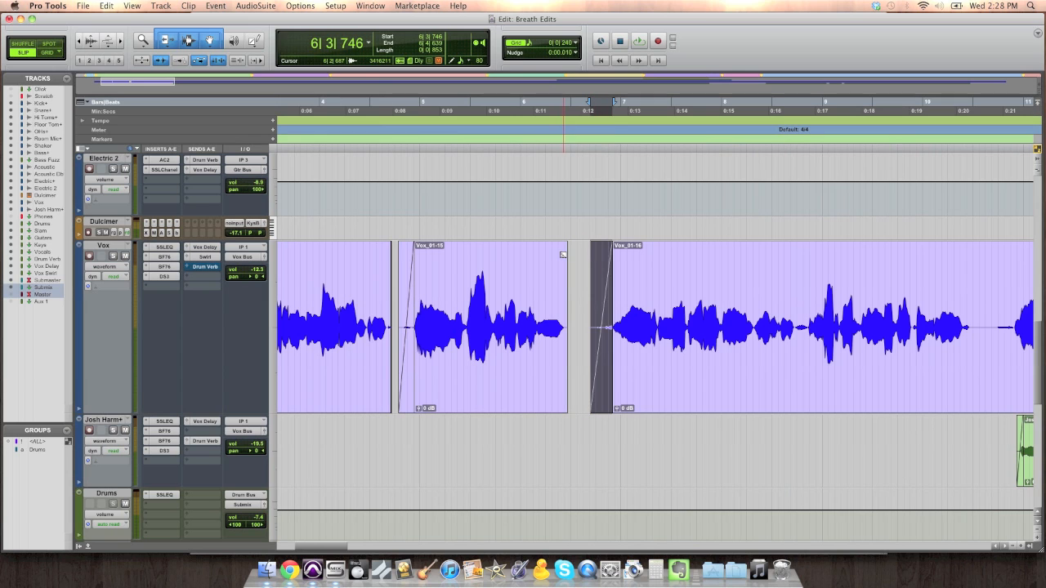
pyautogui.click(563, 255)
# Step: Play the vocal from 5|4|838 across the gap between the second and third phrases
pyautogui.click(517, 268)
pyautogui.press('space')
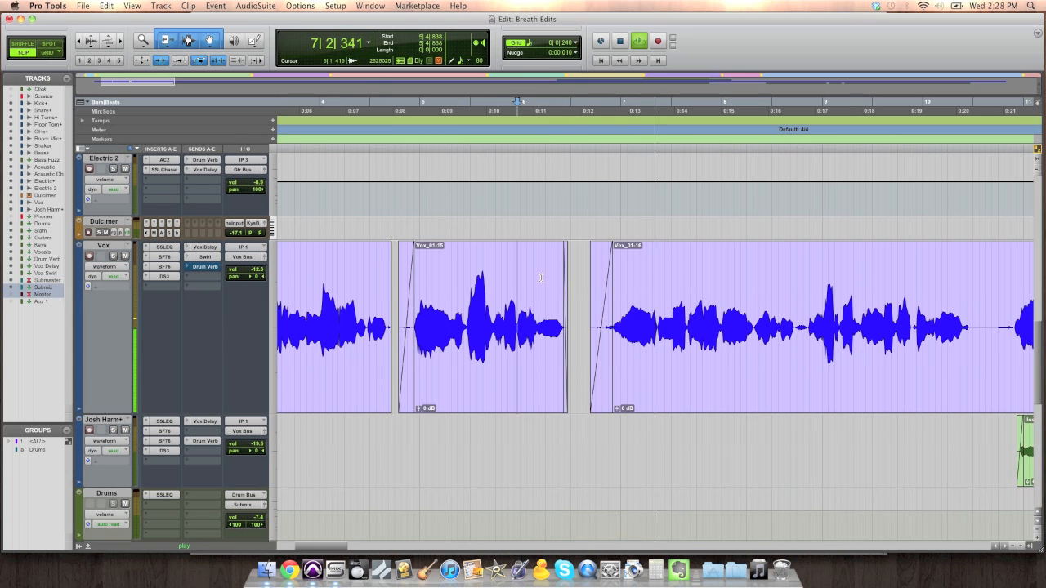
pyautogui.hscroll(2, 607, 310)
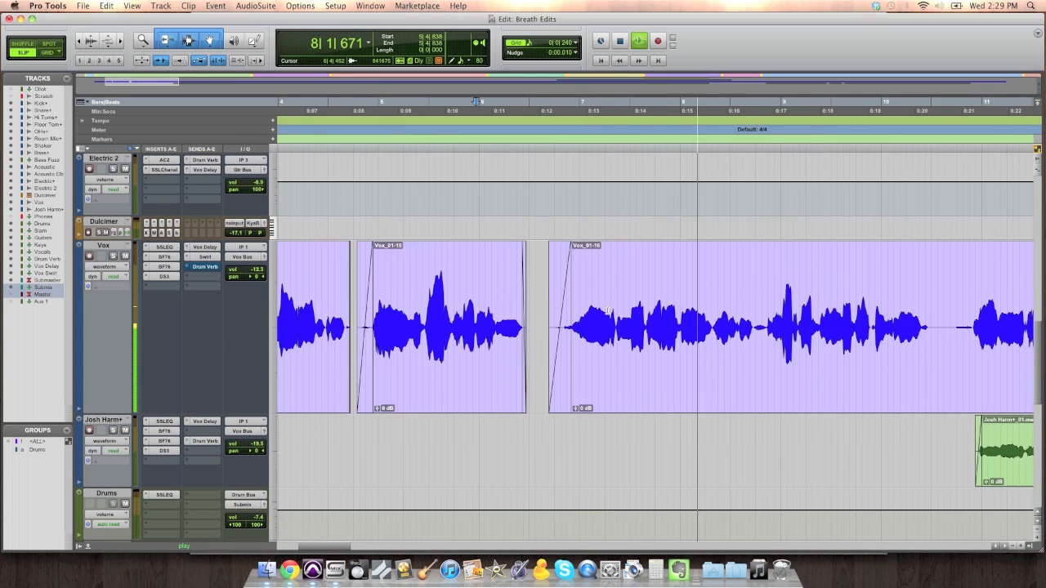
pyautogui.hscroll(5, 607, 310)
# Step: Separate the Vox clip at the breath after the third phrase, at about 8|3|930, and fade in the fourth phrase
pyautogui.click(545, 318)
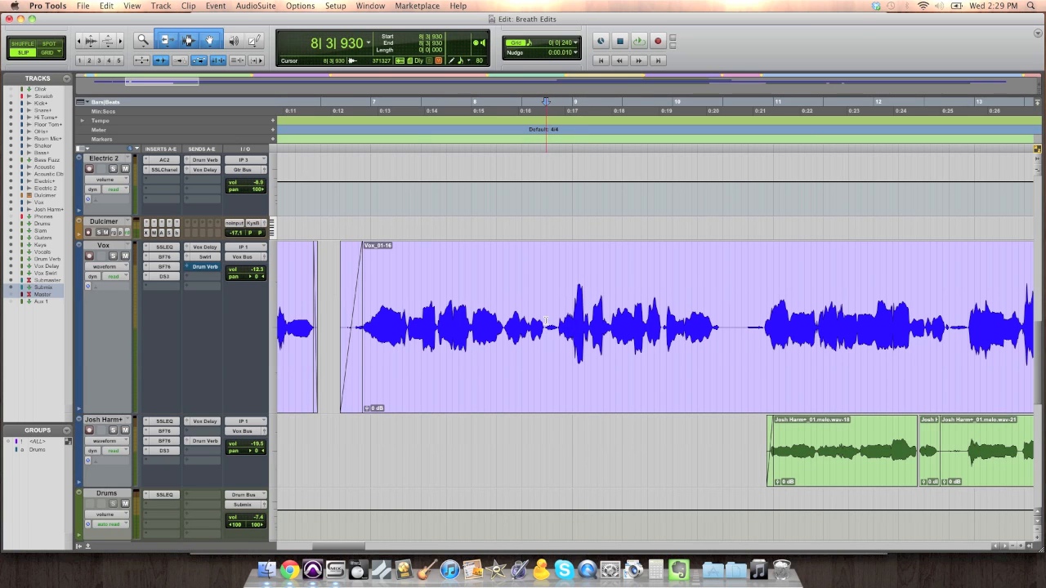
pyautogui.click(544, 321)
pyautogui.press('super+e')
pyautogui.moveTo(547, 270); pyautogui.dragTo(555, 269)
# Step: Play the vocal from 8|2|705 across the faded breath into the fourth phrase
pyautogui.click(515, 265)
pyautogui.press('space')
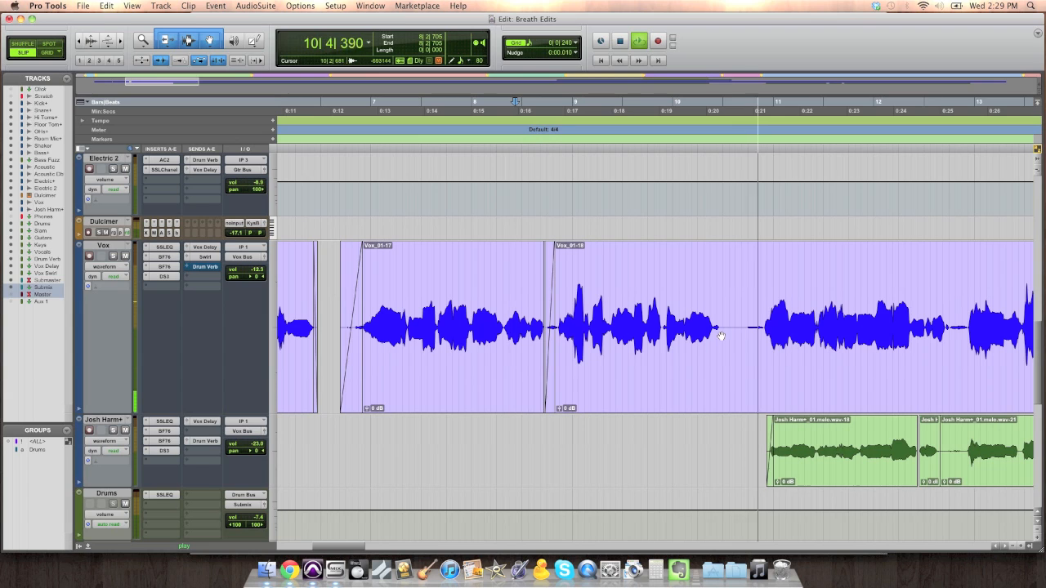
pyautogui.press('space')
# Step: Delete the Vox audio from 10|3|012 between the fourth and fifth phrases, and add short fades to both remaining edges
pyautogui.moveTo(724, 325); pyautogui.dragTo(756, 321)
pyautogui.press('Delete')
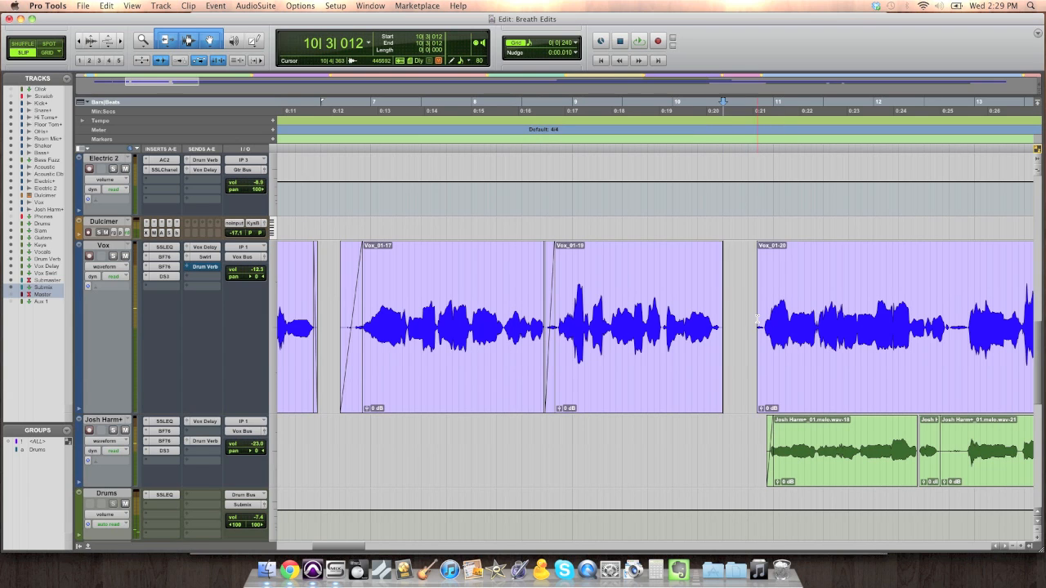
pyautogui.click(762, 259)
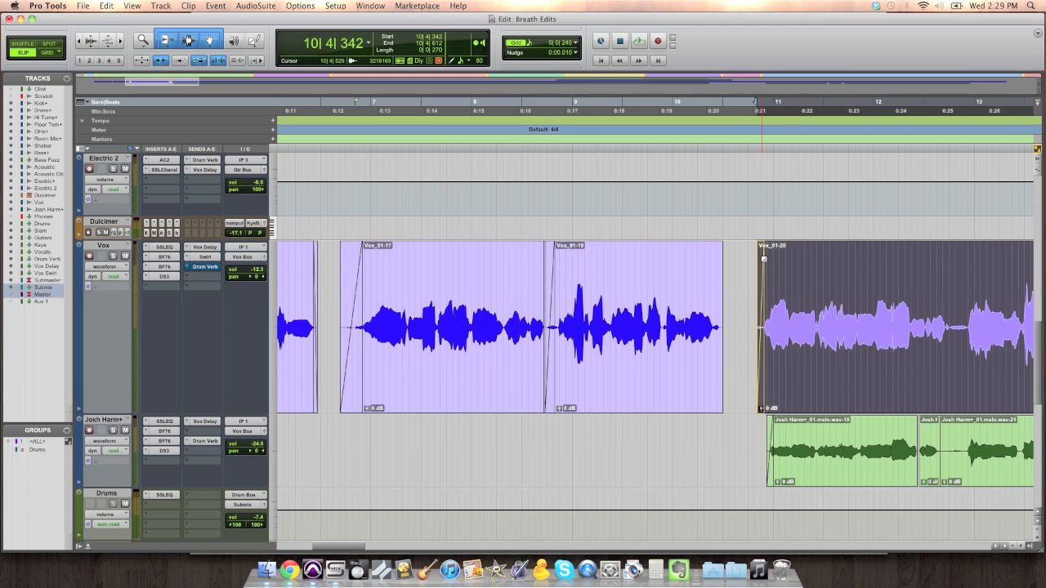
pyautogui.click(737, 255)
# Step: Play the vocal from 10|1|205 across the gap into the fifth phrase
pyautogui.doubleClick(677, 264)
pyautogui.click(678, 264)
pyautogui.press('space')
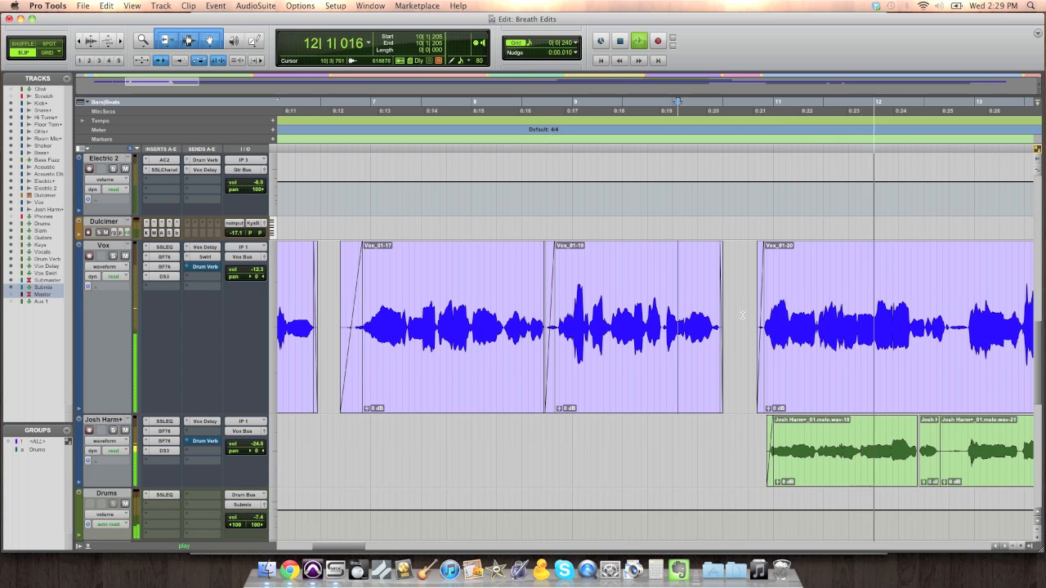
pyautogui.press('space')
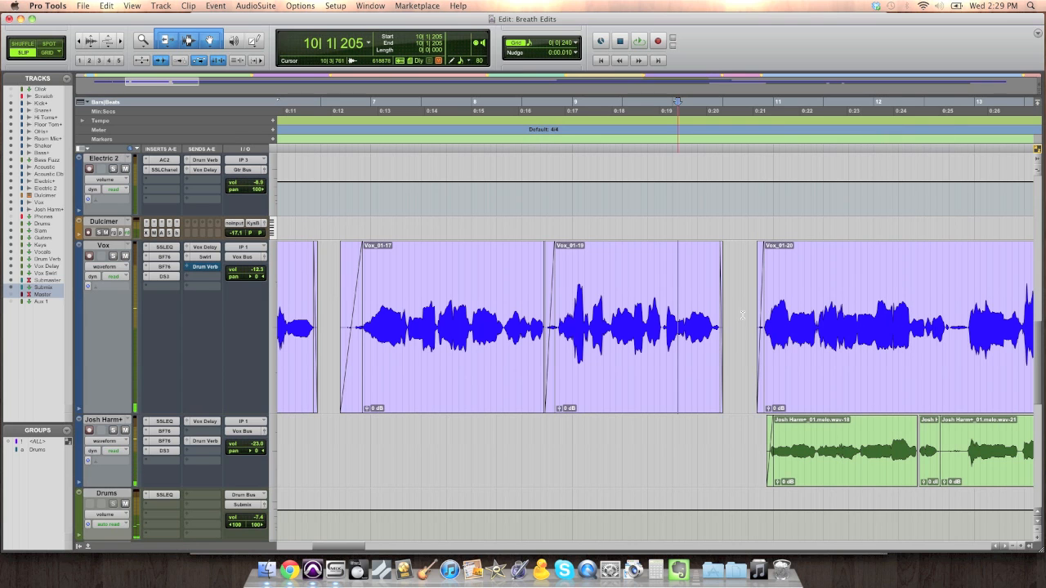
# Step: Place the edit cursor at 2|3|315, before the first Vox clip, and inspect the first edited clips up close
pyautogui.press('super+bracketleft')
pyautogui.press('super+bracketleft')
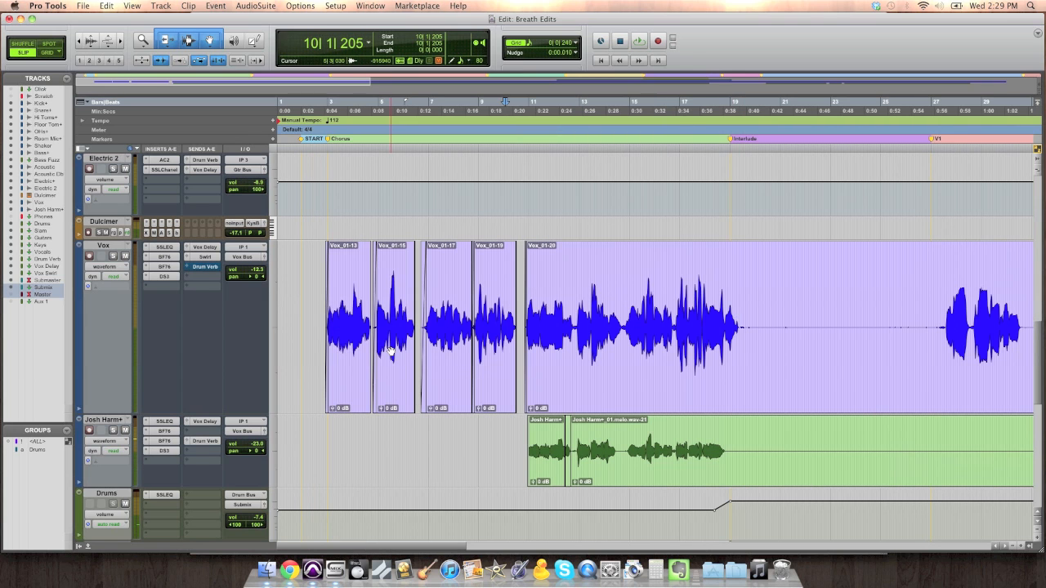
pyautogui.click(318, 296)
pyautogui.press('super+bracketright')
pyautogui.press('super+bracketright')
pyautogui.press('super+bracketright')
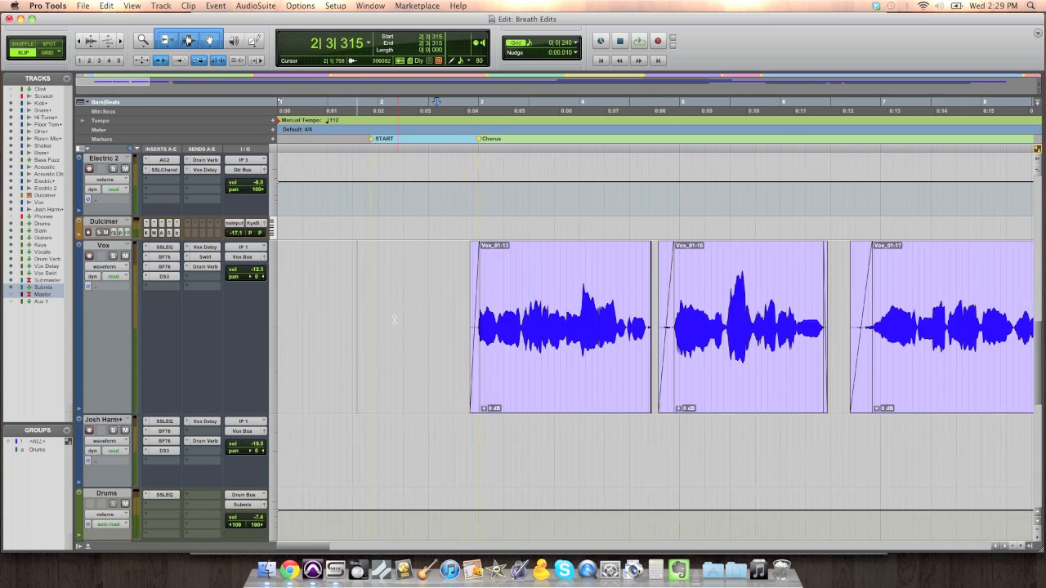
pyautogui.hscroll(10, 500, 319)
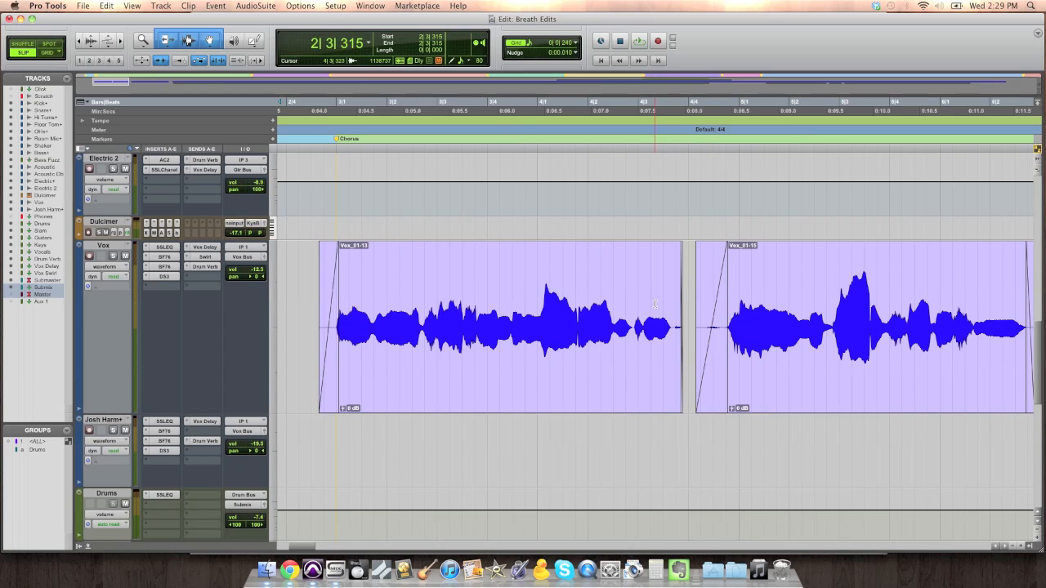
# Step: Solo the Vox track and bring the whole edited chorus vocal back into view
pyautogui.click(113, 256)
pyautogui.press('r')
pyautogui.press('r')
pyautogui.press('r')
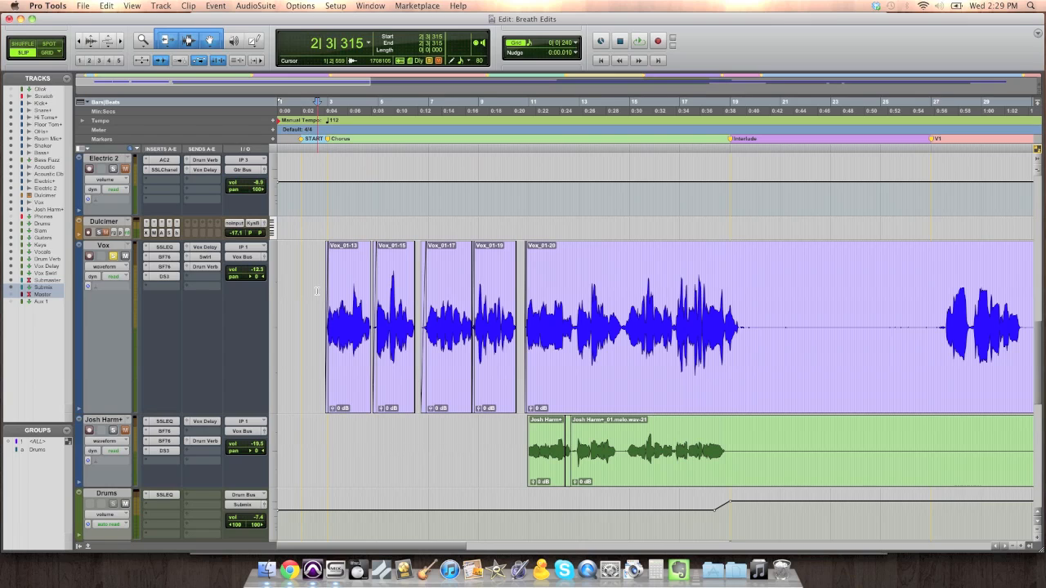